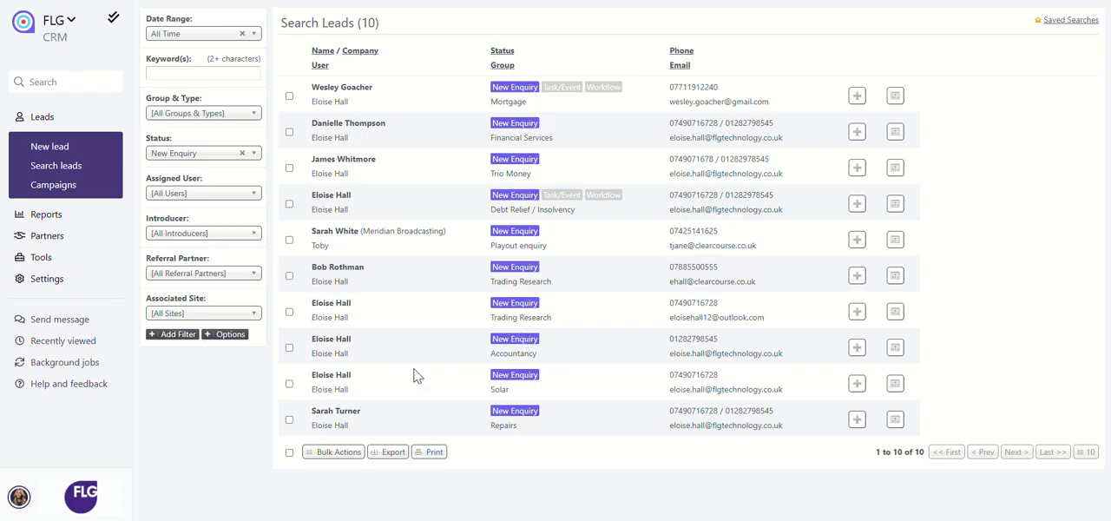
Start a new email campaign as a bulk action on all the listed leads and choose to design it from scratch.
left_click(337, 452)
left_click(599, 104)
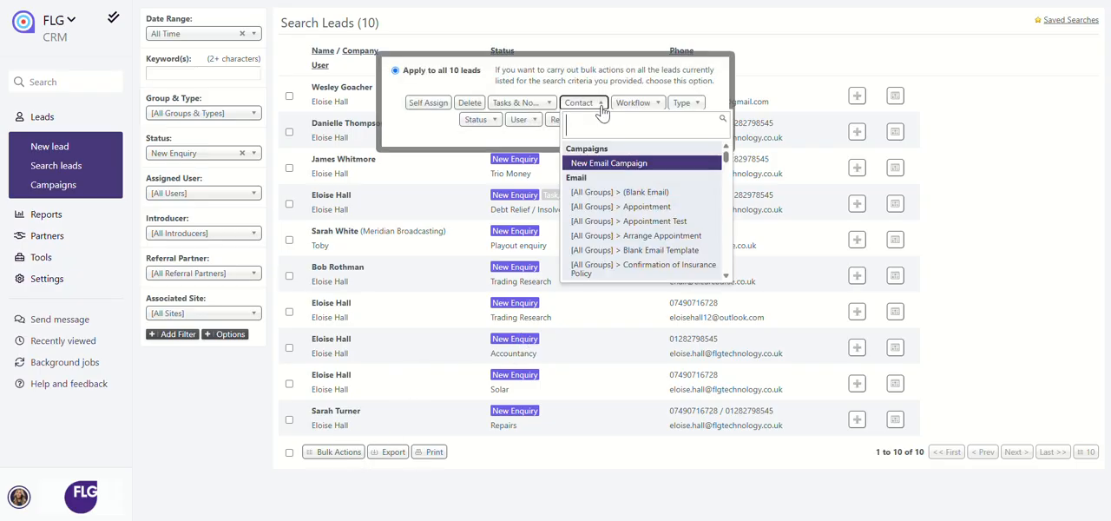
left_click(697, 167)
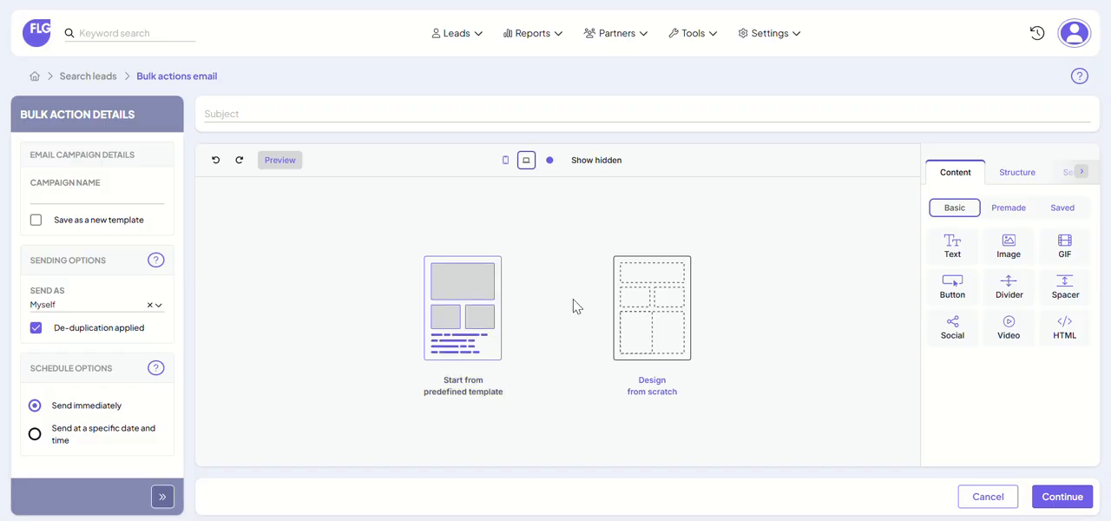
left_click(660, 319)
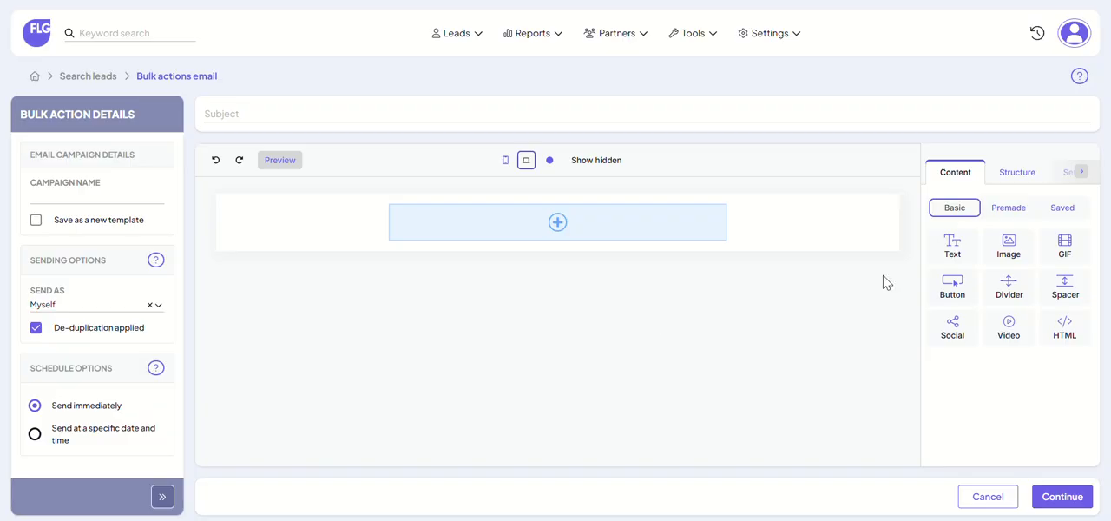
Build the email from the saved blocks FLG Header 2026, FLG Footer 2026 and FLG Content 2026, placing the content between header and footer.
left_click(1061, 207)
left_click_drag(1012, 241, 737, 261)
left_click_drag(987, 265, 703, 323)
left_click_drag(987, 296, 730, 308)
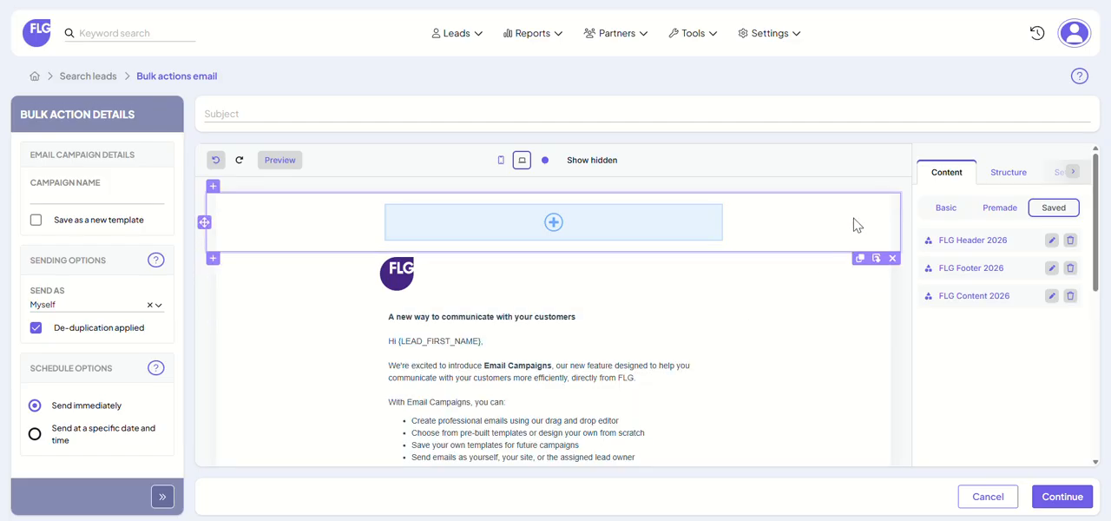
Set the subject to FLG Email Campaigns Walkthrough, fill in the campaign name with the suggested full name, and enable saving as a new template.
left_click(526, 108)
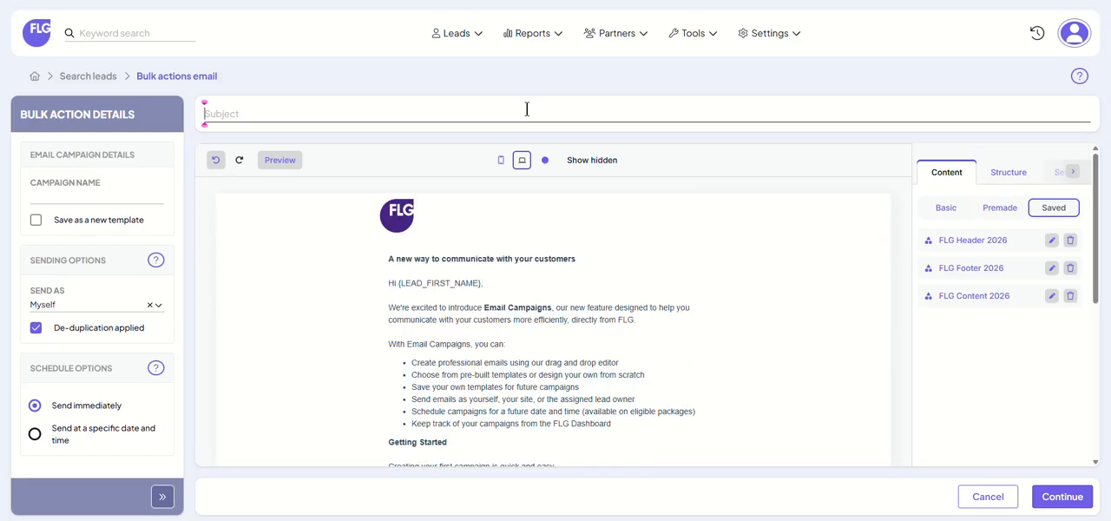
type("FLG Email Campaigns Walkthrough")
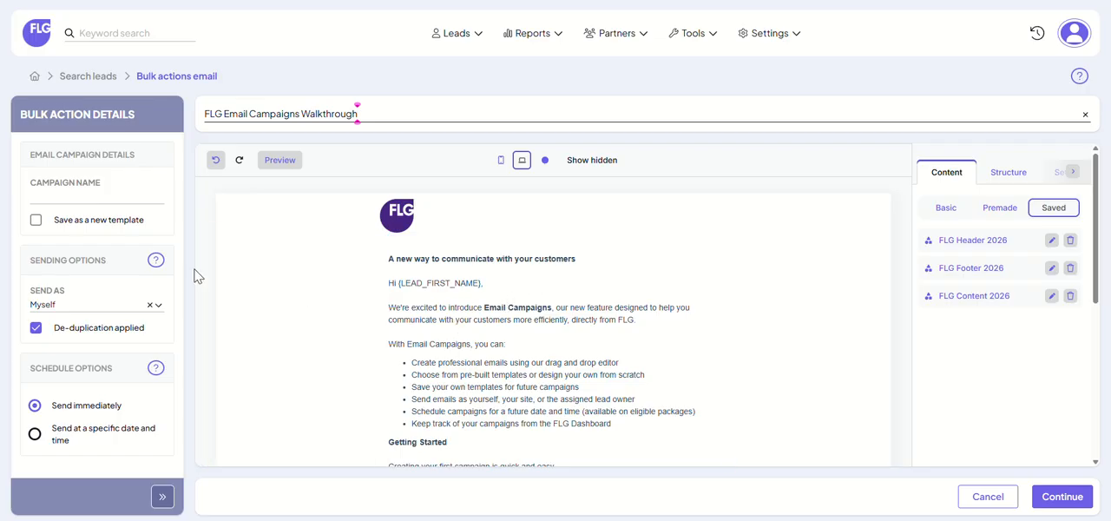
left_click(129, 201)
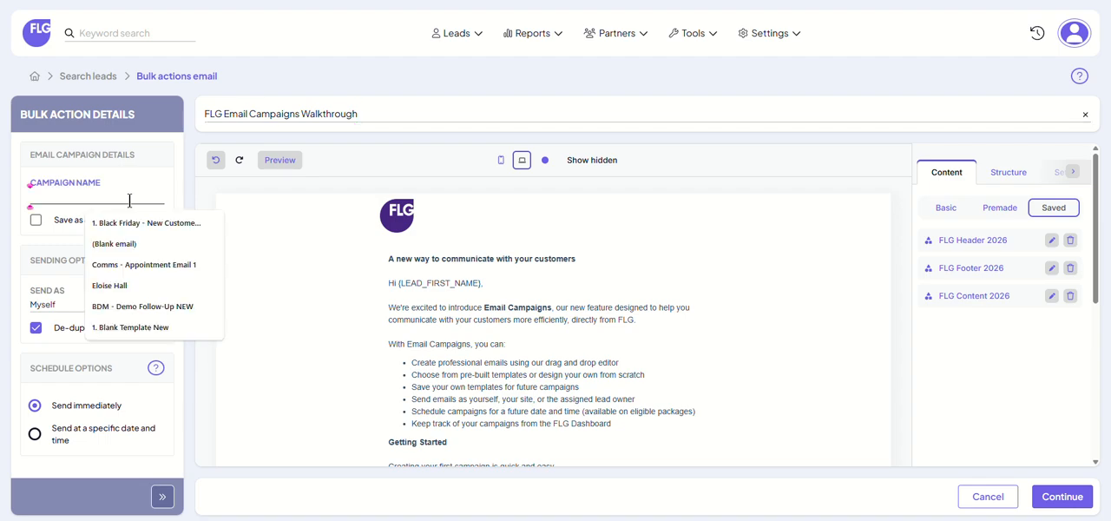
left_click(141, 286)
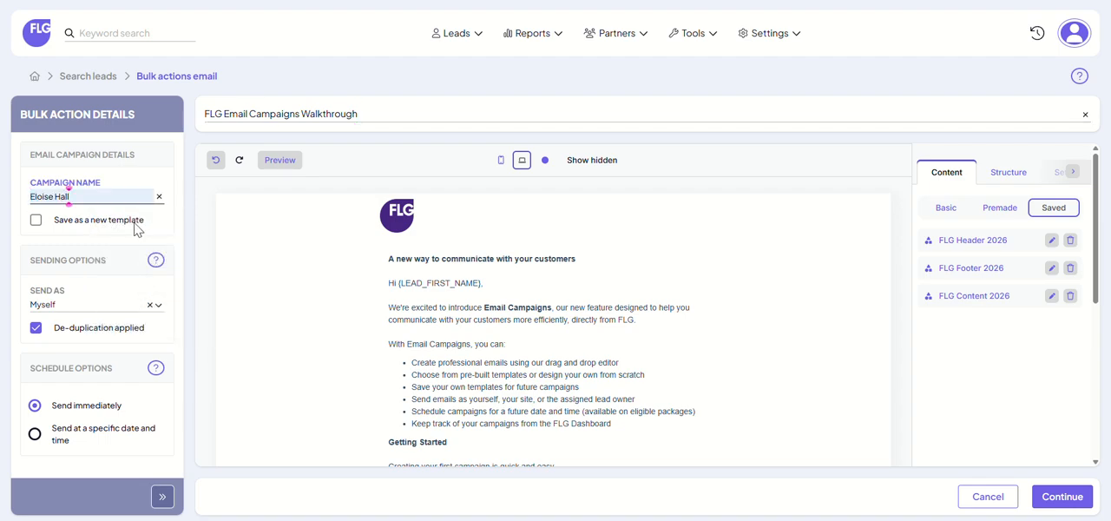
left_click(36, 222)
Review the Send As choices and the option of scheduling a specific date and time, keeping Myself and Send immediately.
left_click(158, 308)
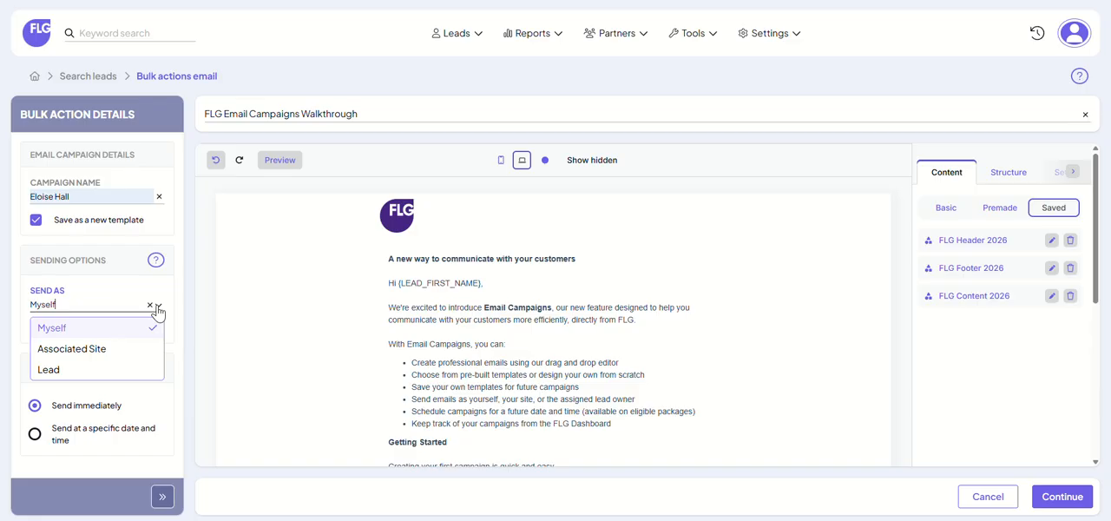
left_click(158, 309)
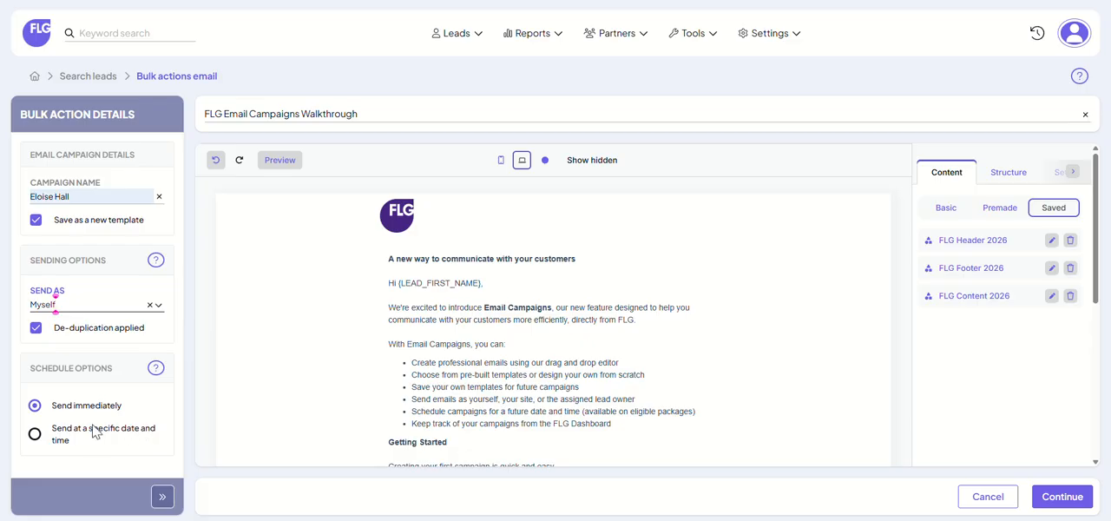
left_click(35, 434)
scroll(95, 425, "down", 1)
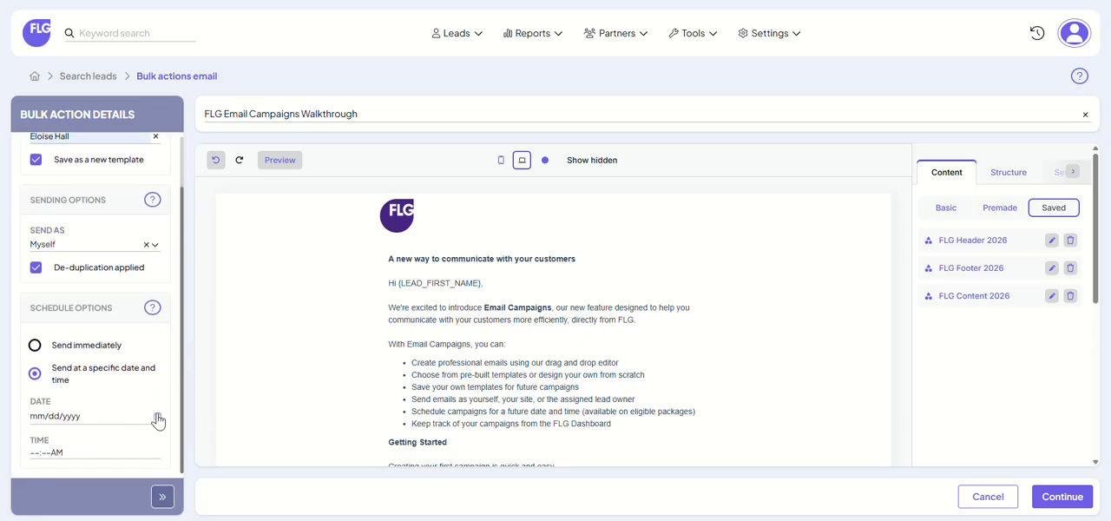
left_click(158, 417)
left_click(186, 356)
left_click(35, 345)
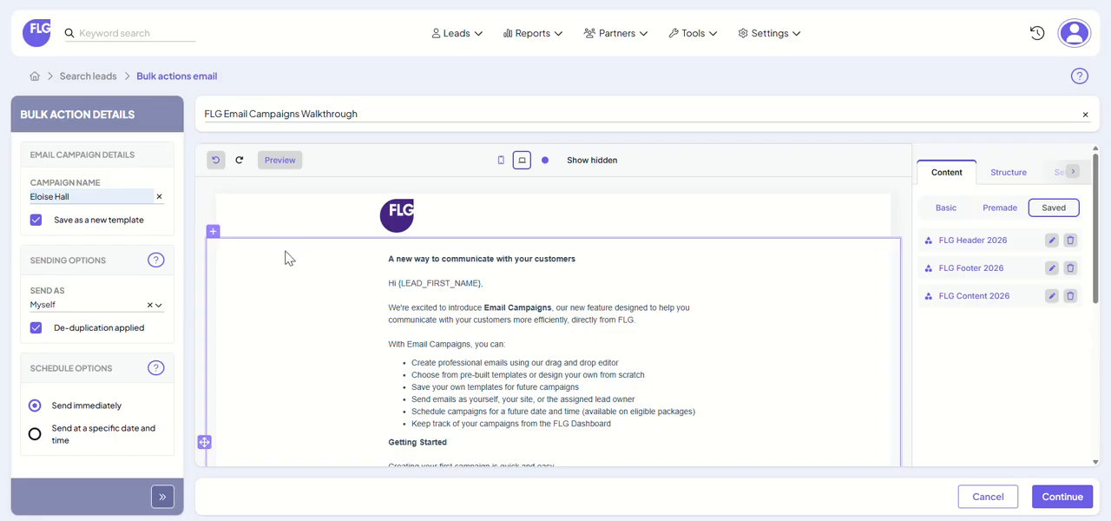
Preview the email in mobile and desktop layouts and return to edit mode.
left_click(287, 165)
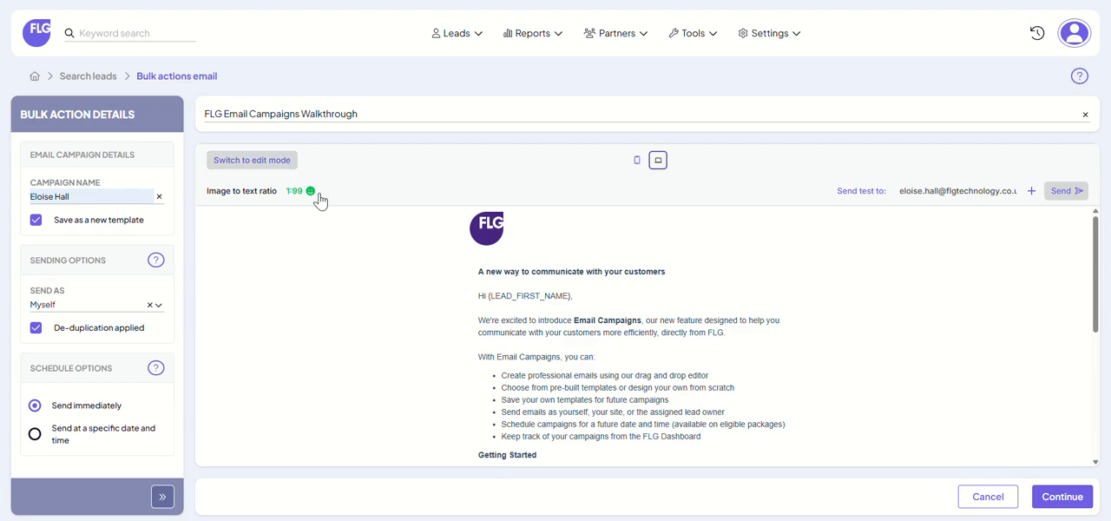
left_click(637, 163)
left_click(651, 167)
left_click(249, 171)
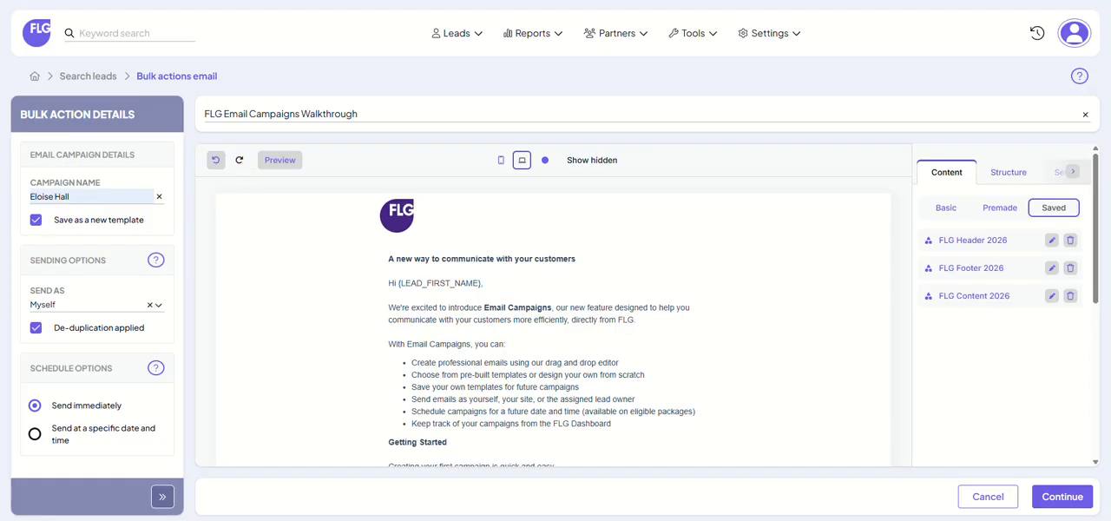
Continue to the campaign confirmation and send the emails.
left_click(1063, 496)
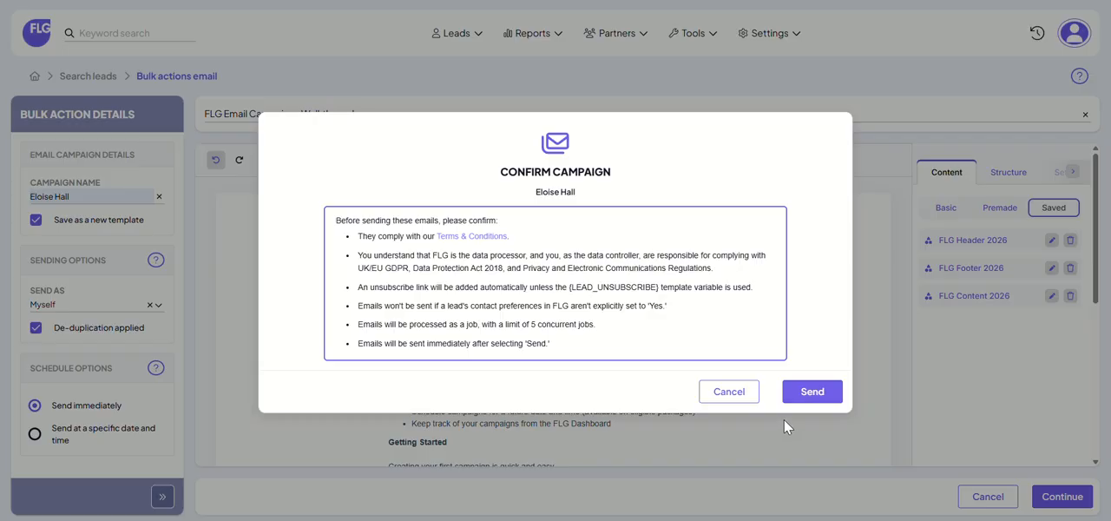
left_click(807, 393)
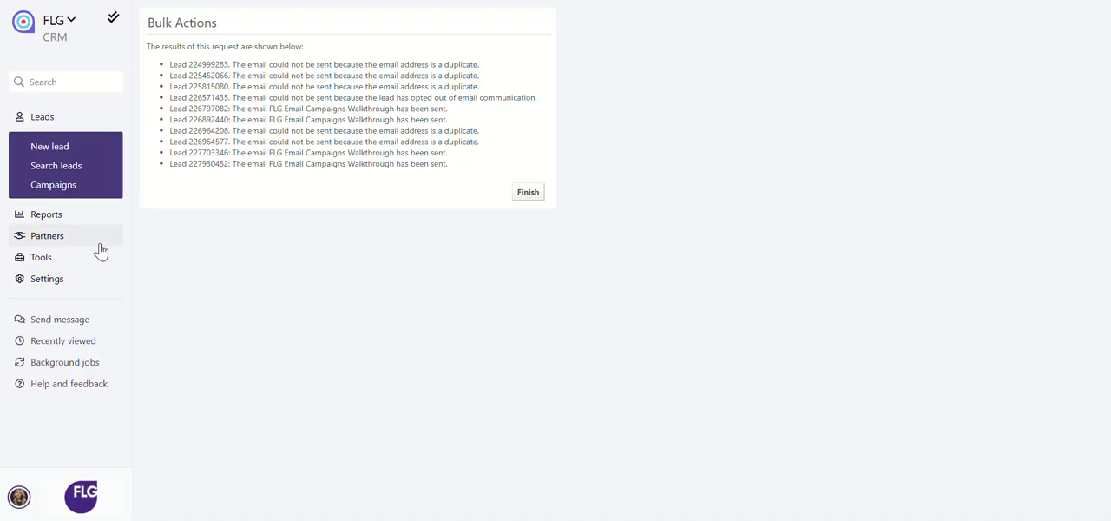
Open the planned FLG Email Campaigns Walkthrough campaign, examine its audience, and return to the planned campaigns.
left_click(87, 193)
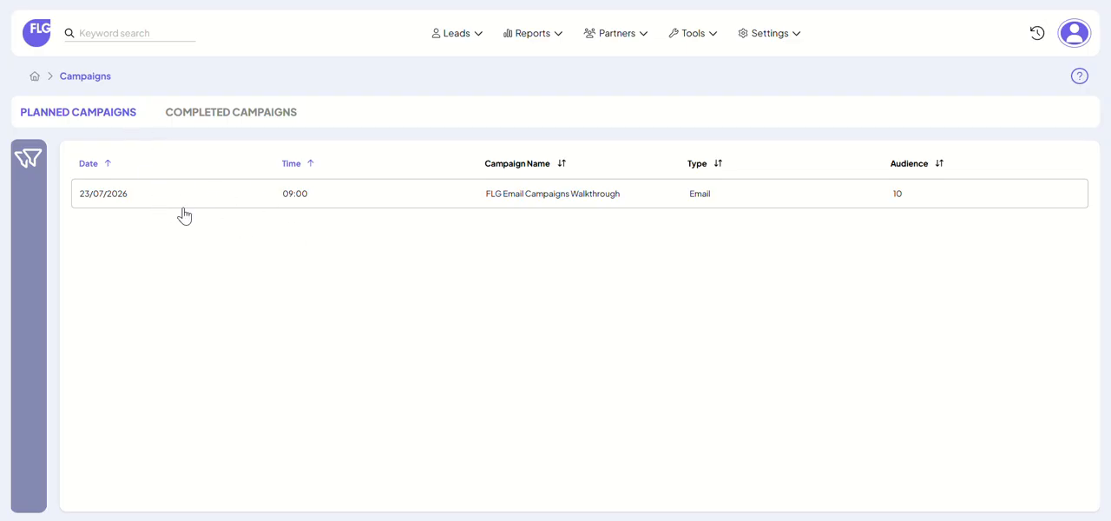
left_click(574, 199)
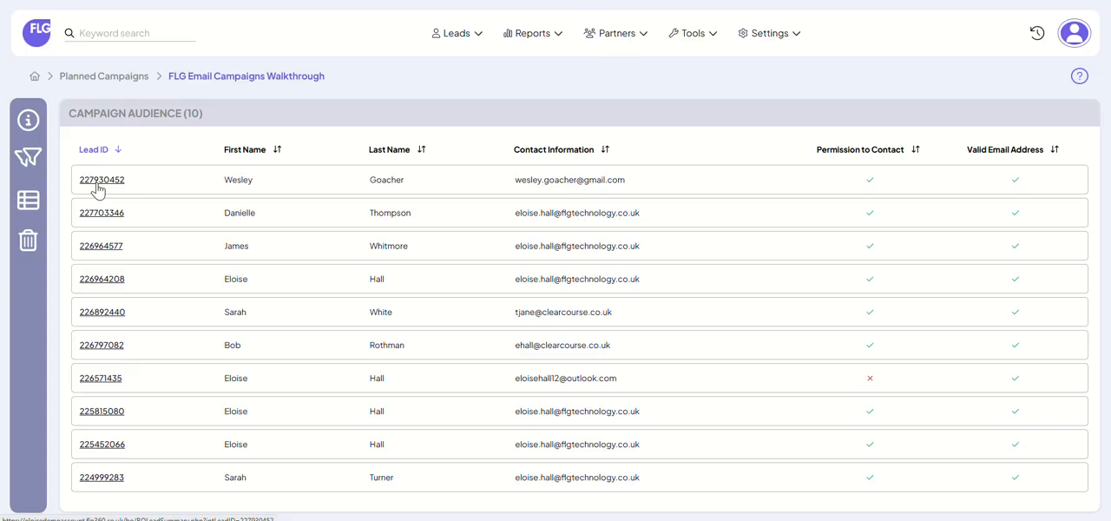
left_click(103, 78)
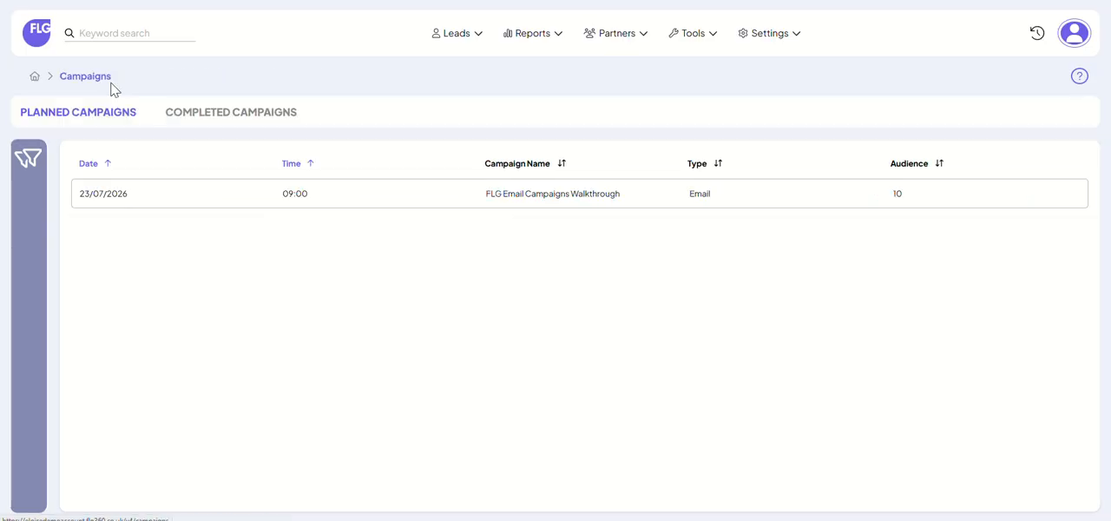
Show the completed campaigns with their search filters and open the outcome of FLG New Feature Campaign.
left_click(201, 126)
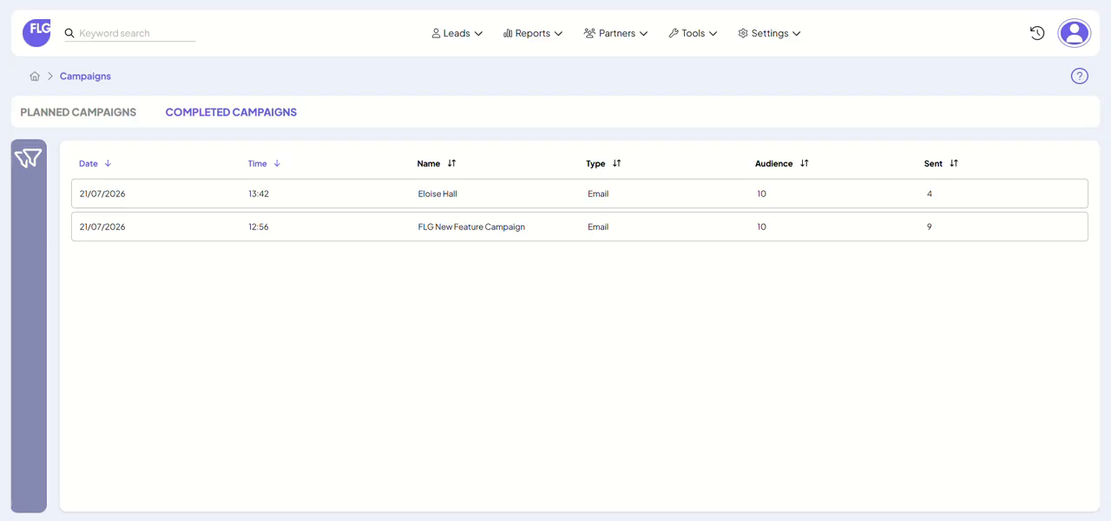
left_click(28, 165)
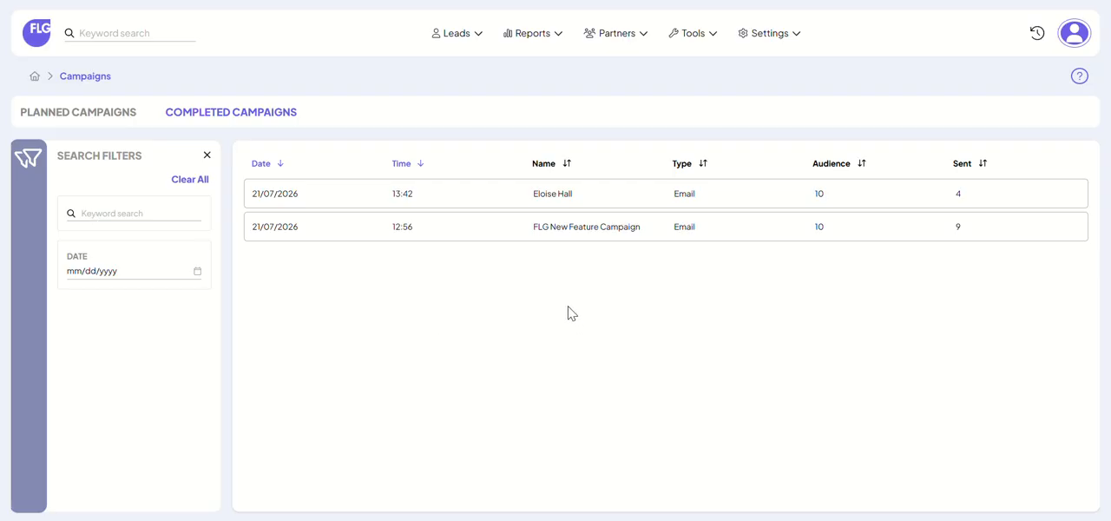
left_click(568, 231)
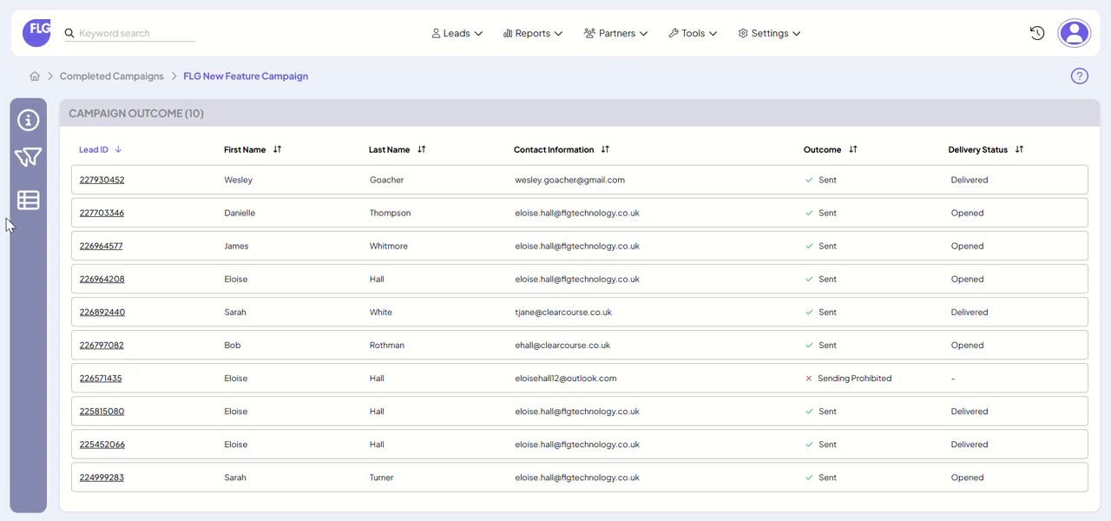
Filter the campaign outcome by the delivery statuses Clicked, Opened and Sent one at a time, clearing each filter.
left_click(28, 170)
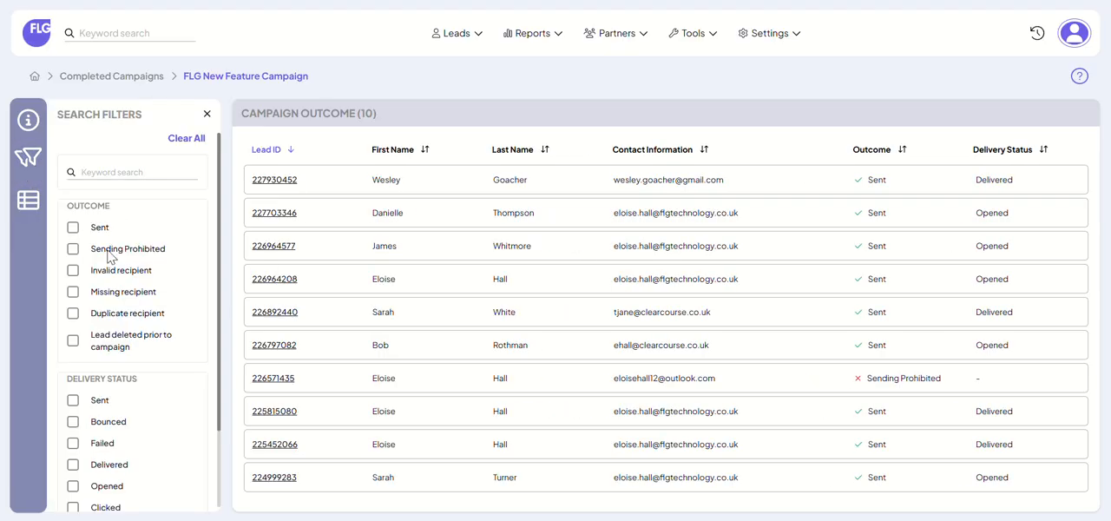
scroll(151, 311, "down", 2)
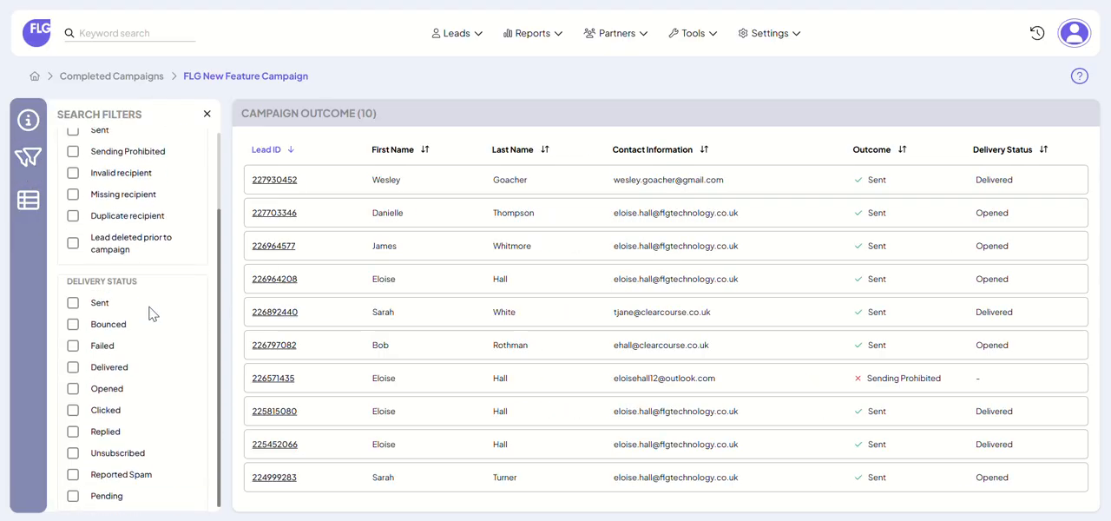
left_click(73, 410)
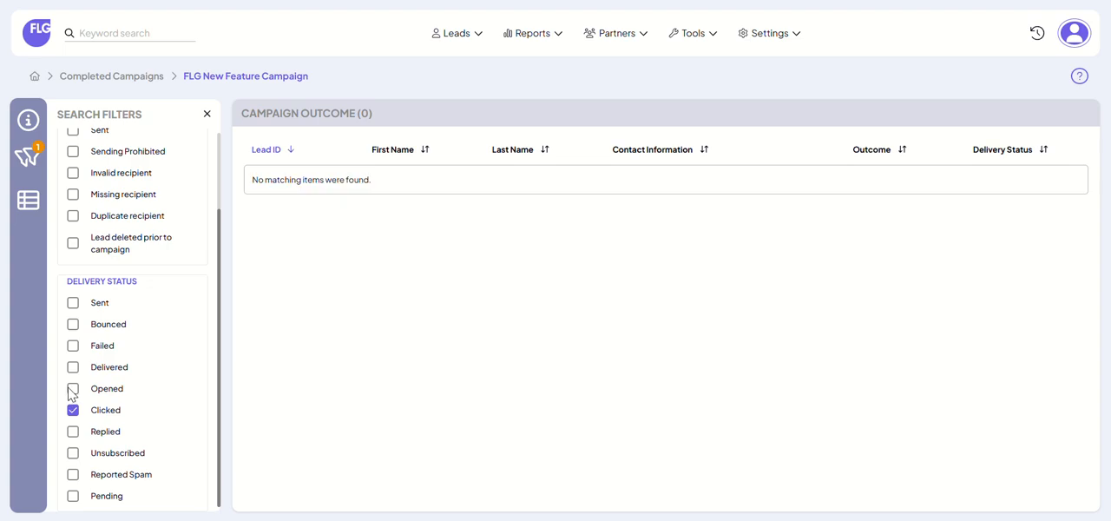
left_click(73, 409)
left_click(73, 389)
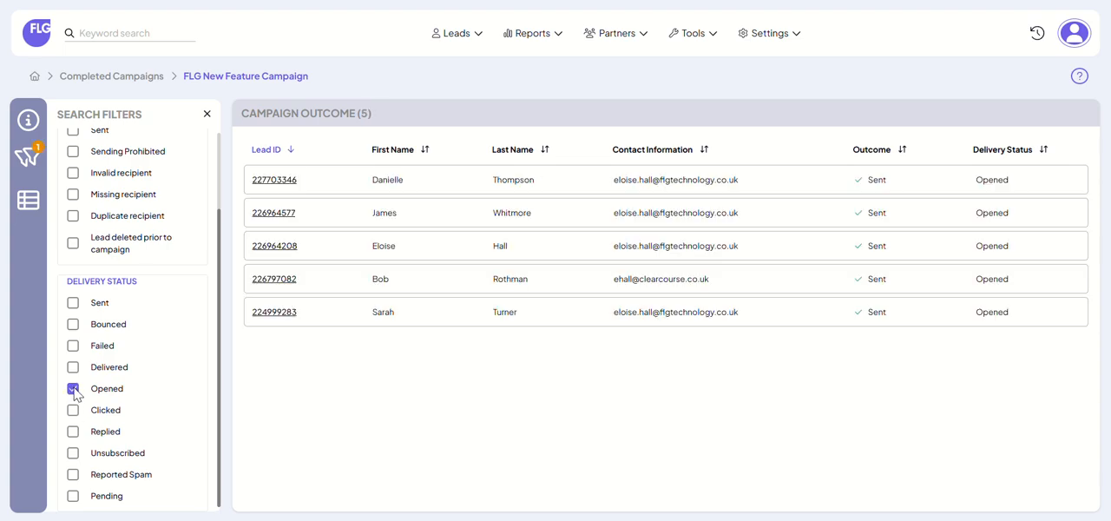
left_click(72, 389)
left_click(74, 304)
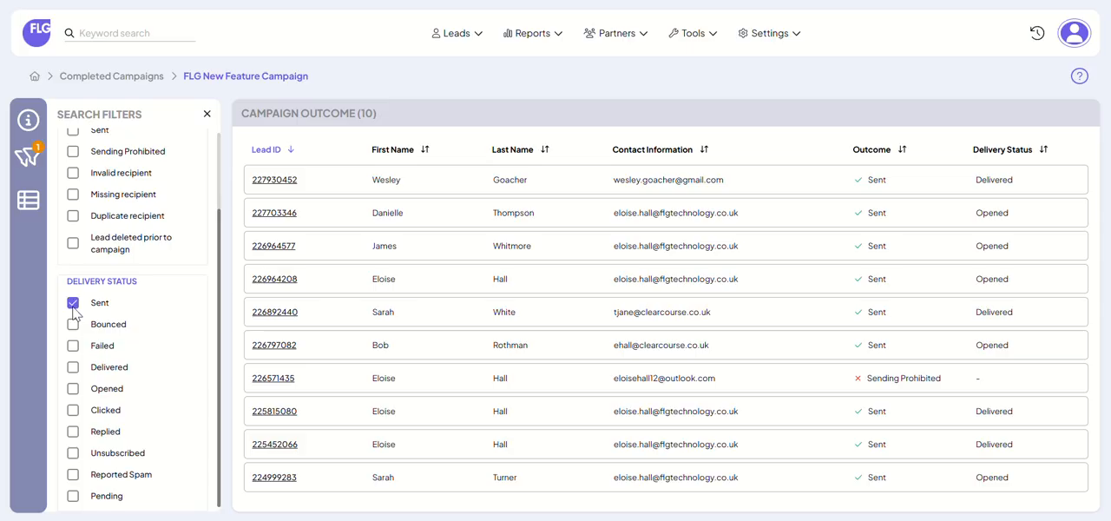
left_click(73, 304)
Filter the campaign by the Sending Prohibited outcome, clear that filter, and view the campaign's leads in the lead search.
scroll(124, 324, "up", 2)
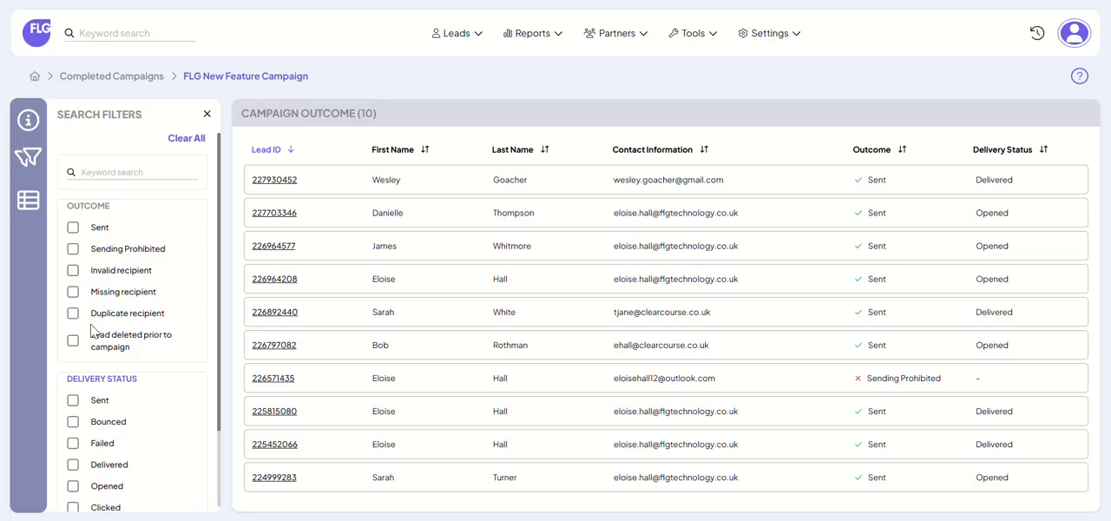
left_click(74, 250)
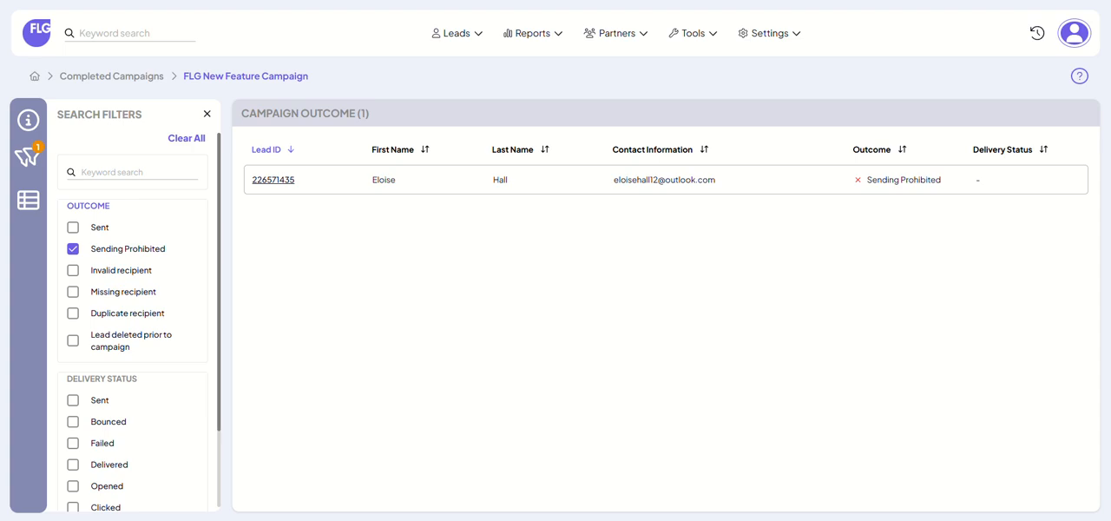
left_click(73, 249)
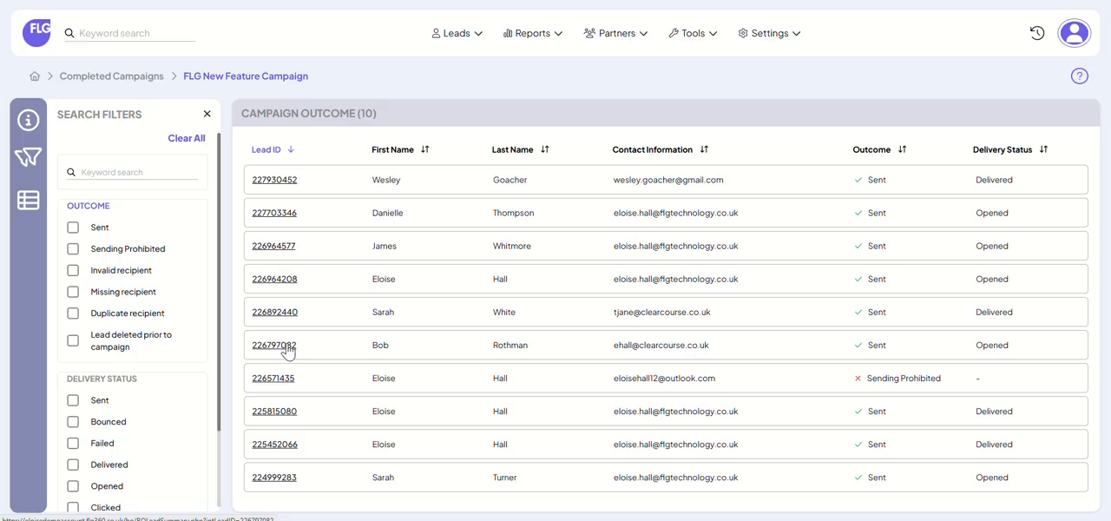
left_click(28, 199)
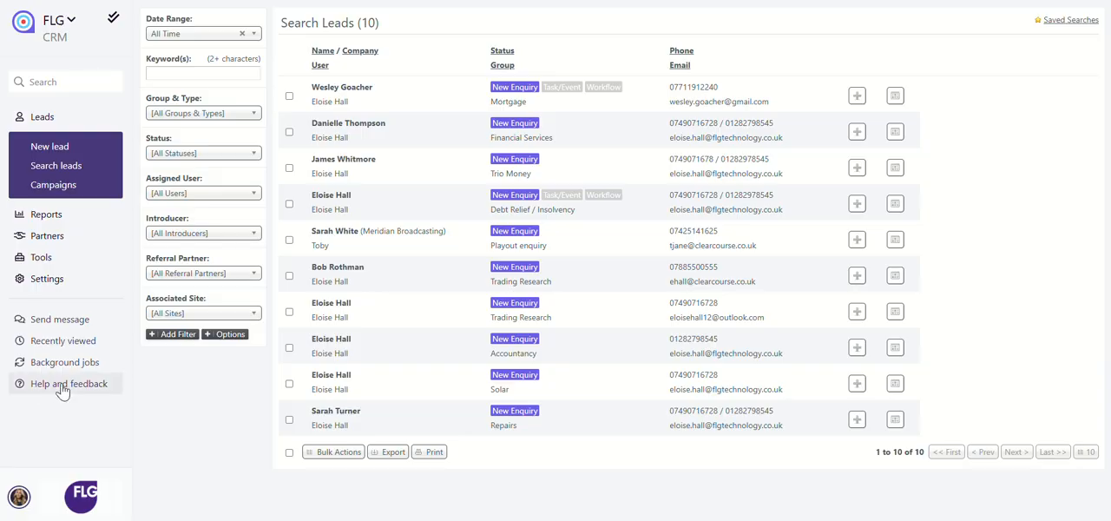
Open the most recently completed campaign and examine its campaign details and full delivery statistics.
left_click(78, 186)
left_click(253, 119)
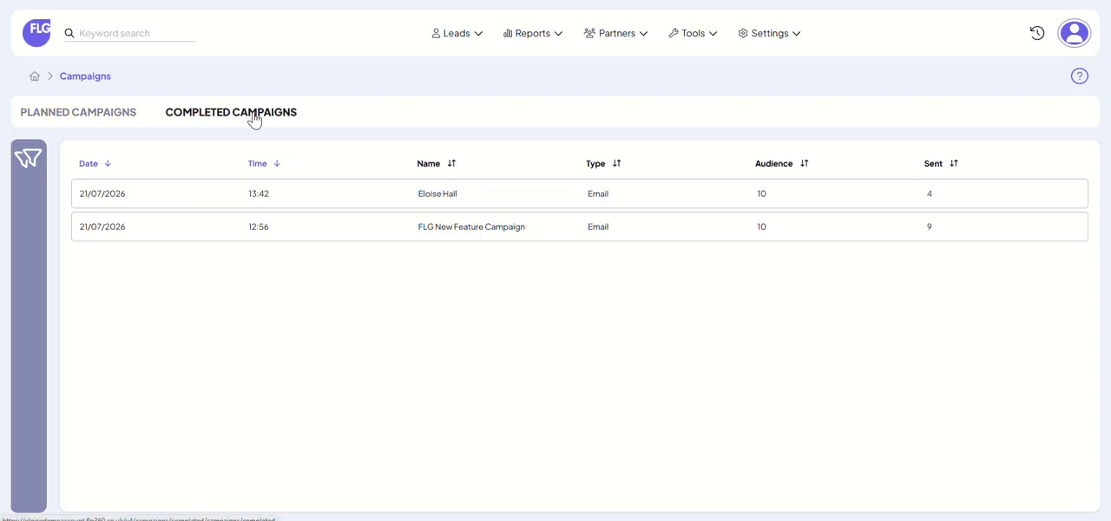
left_click(177, 207)
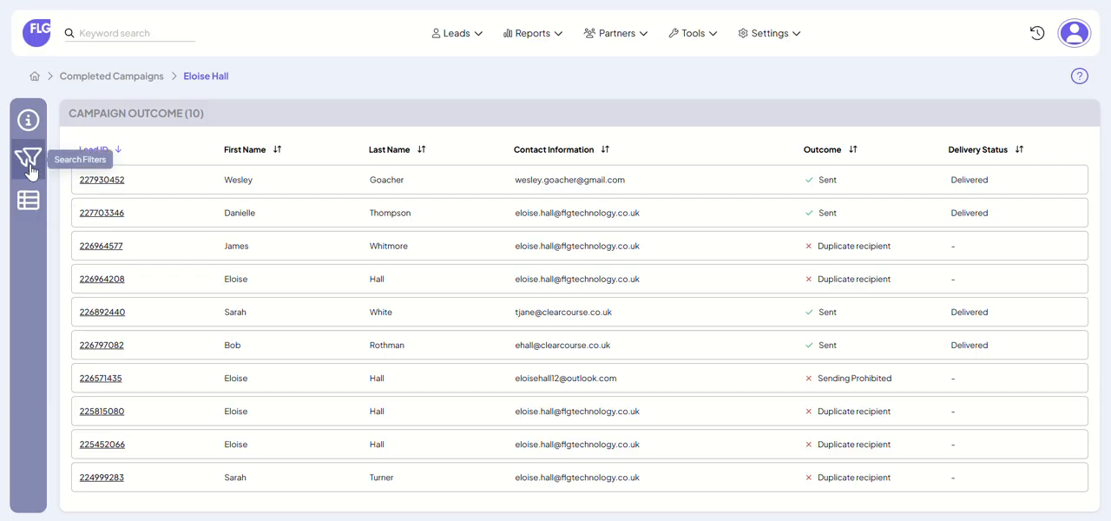
left_click(28, 120)
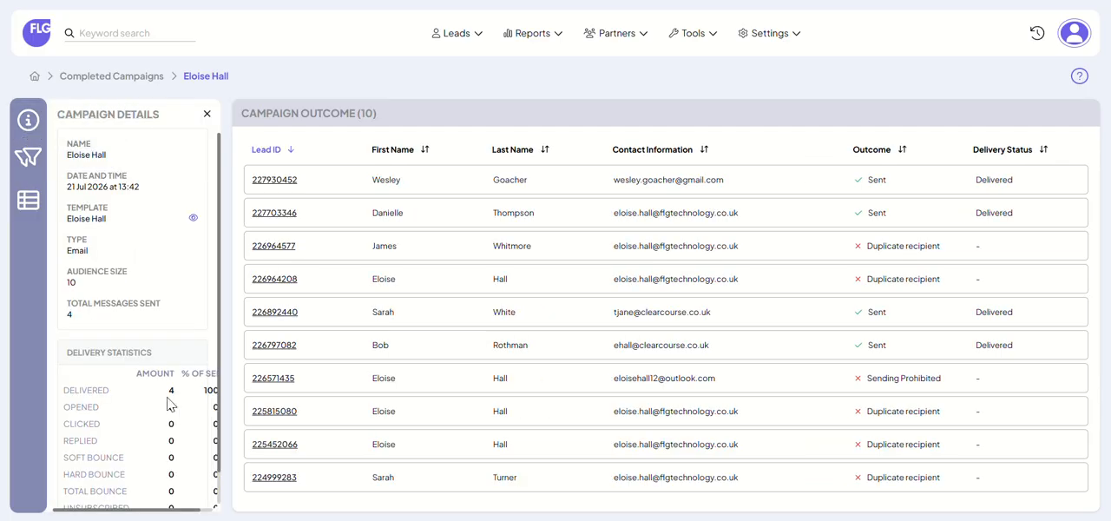
scroll(165, 407, "down", 1)
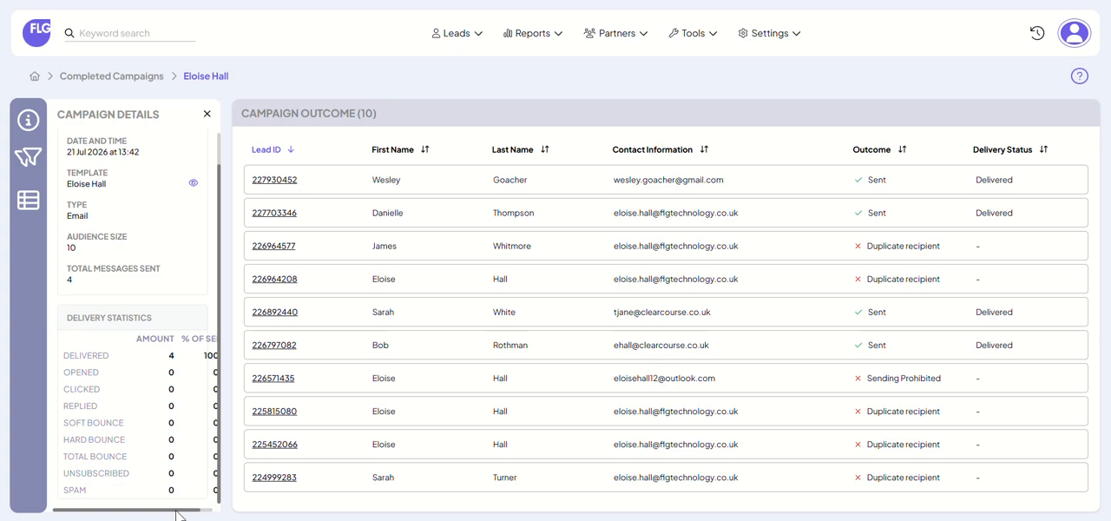
left_click_drag(177, 511, 203, 517)
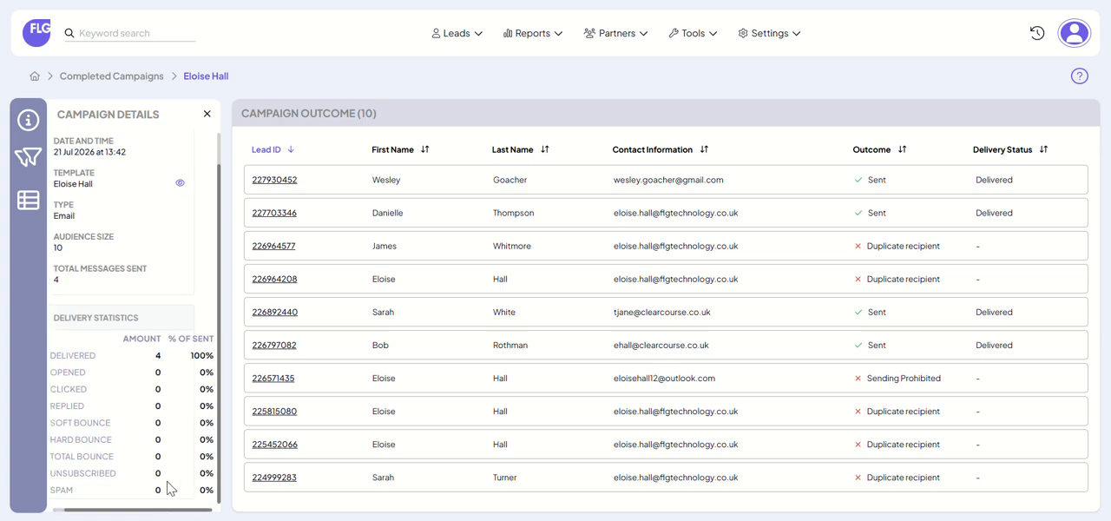